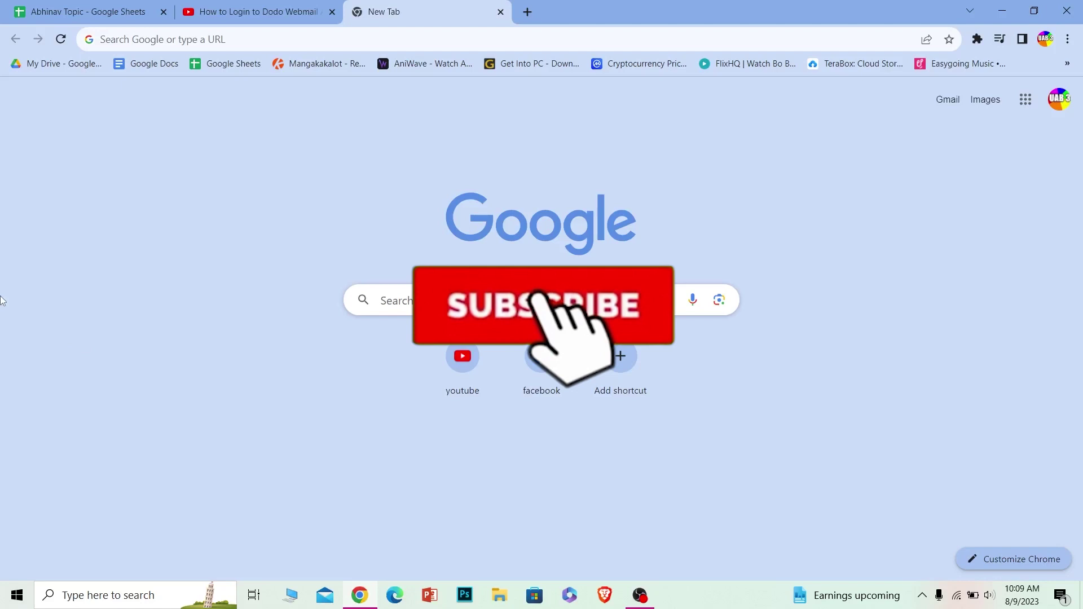
pyautogui.click(110, 37)
pyautogui.write('https://dodo.com.au/')
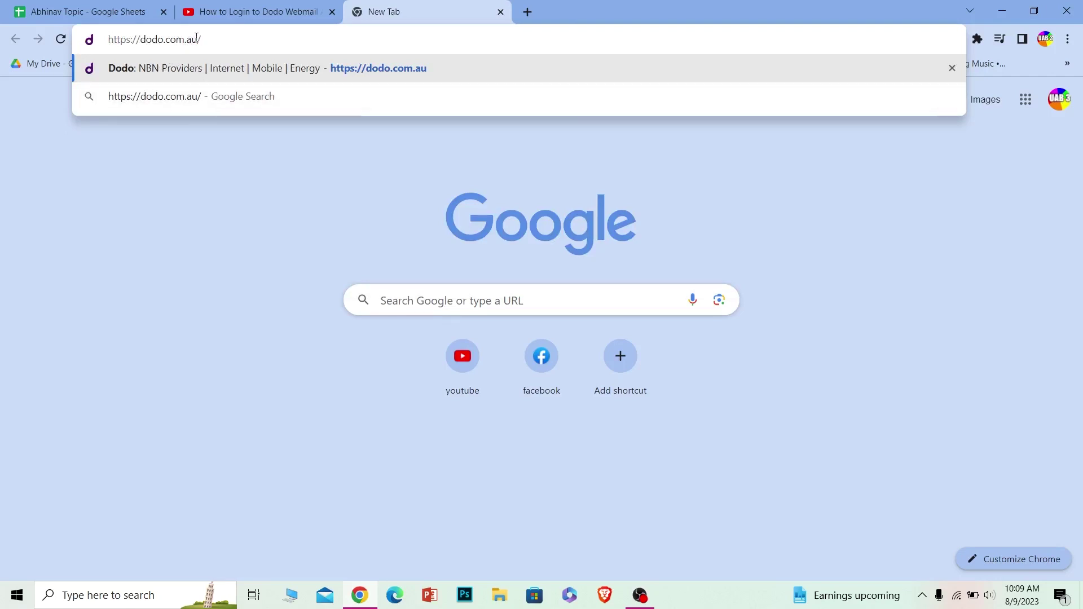
pyautogui.moveTo(197, 38); pyautogui.dragTo(135, 38)
pyautogui.click(136, 39)
pyautogui.press('Return')
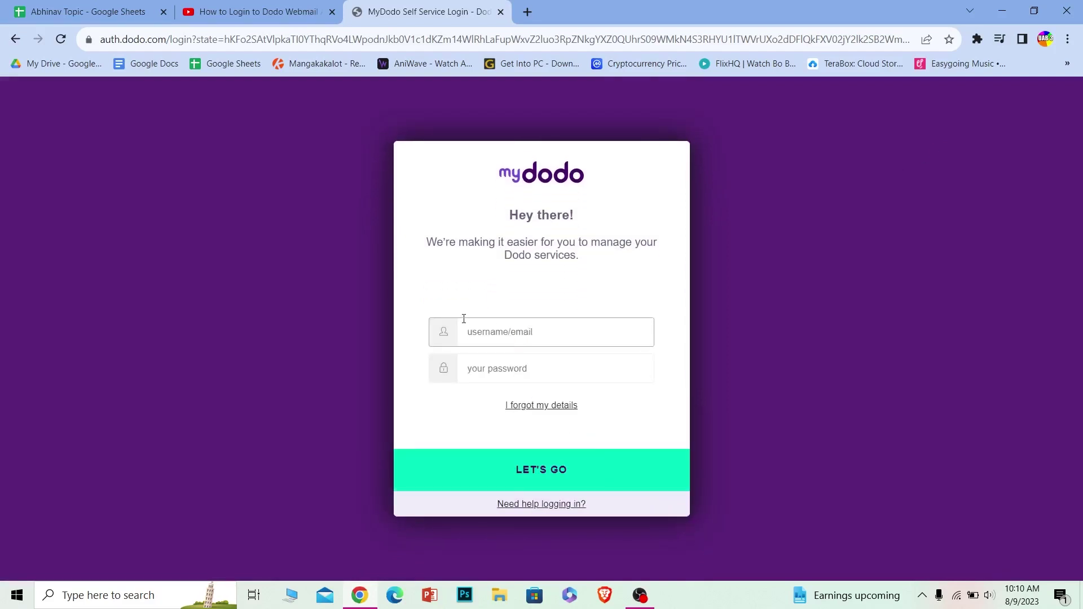
pyautogui.write('jejwique')
# Step: Enter the username and masked password on MyDodo, then navigate back toward dodo.com
pyautogui.click(508, 367)
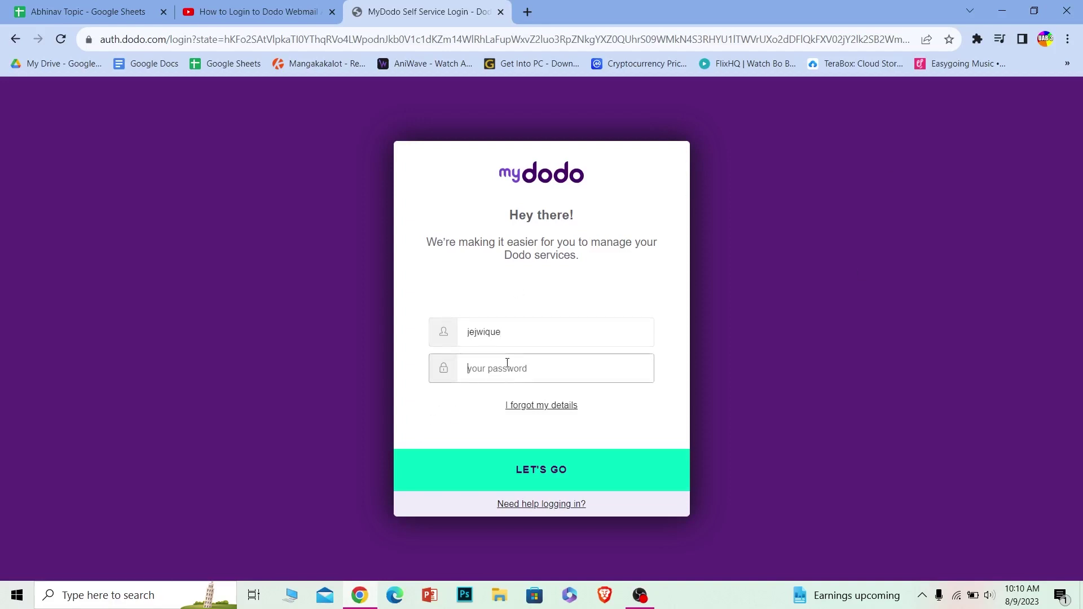
pyautogui.write('•••••••••')
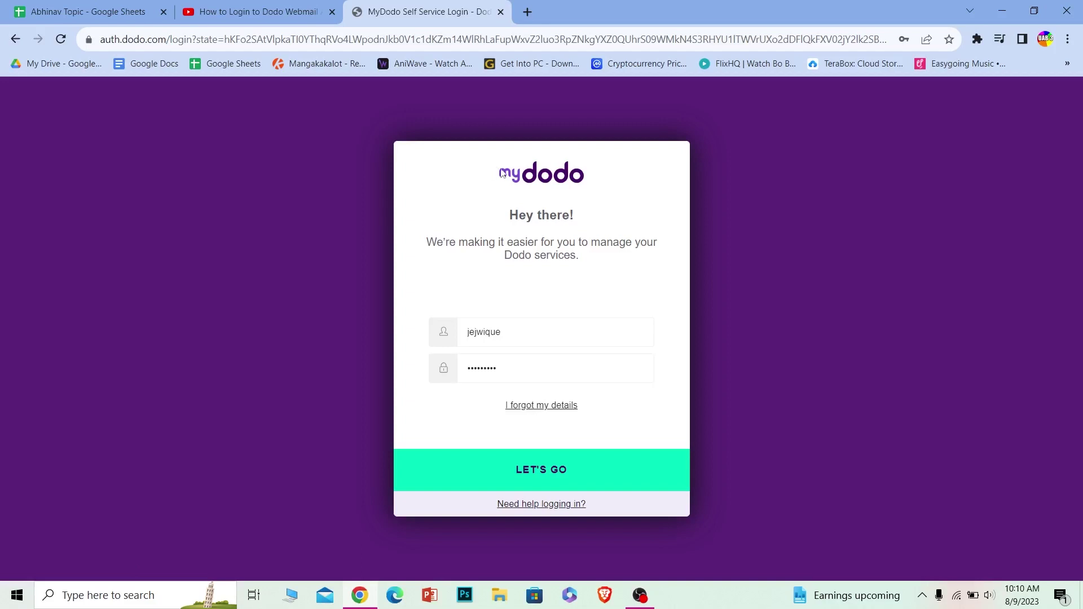
pyautogui.click(15, 40)
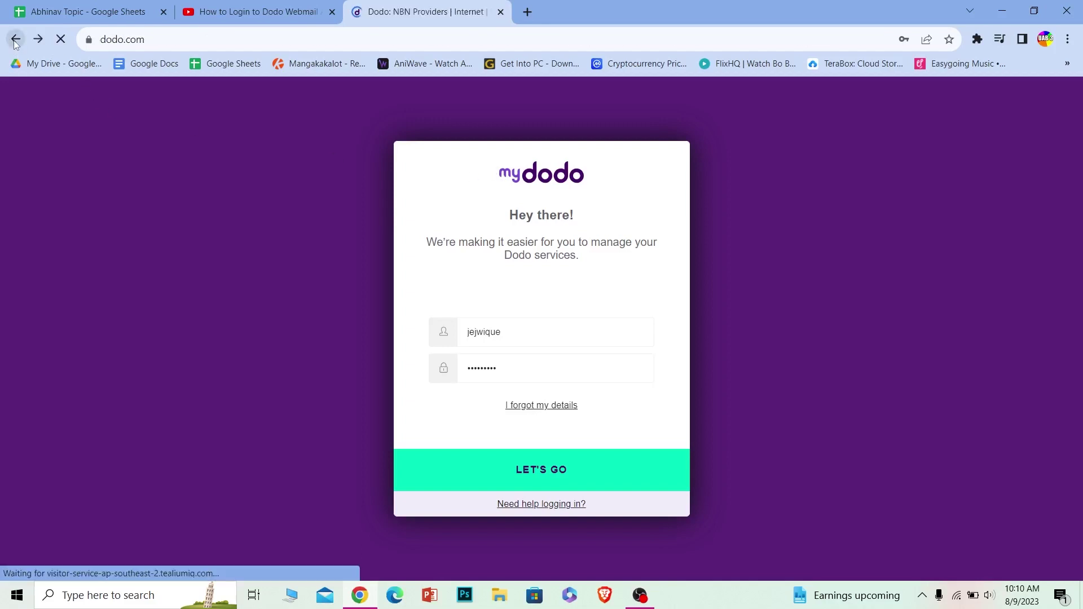